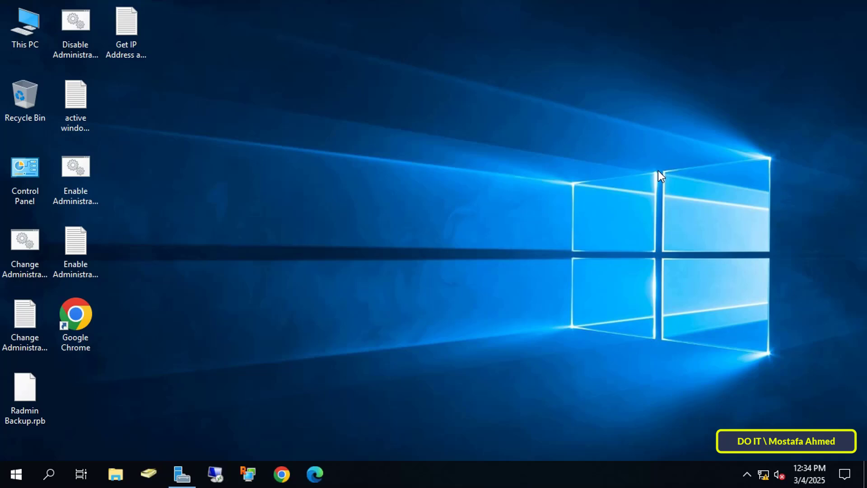
Step: Open Group Policy Management from Server Manager and expand the forest down to the contents of the ok.local domain
click(188, 469)
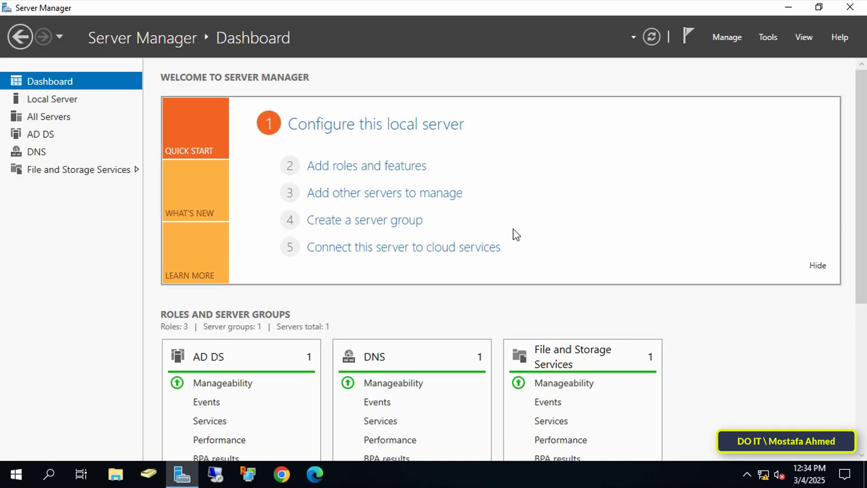
click(768, 37)
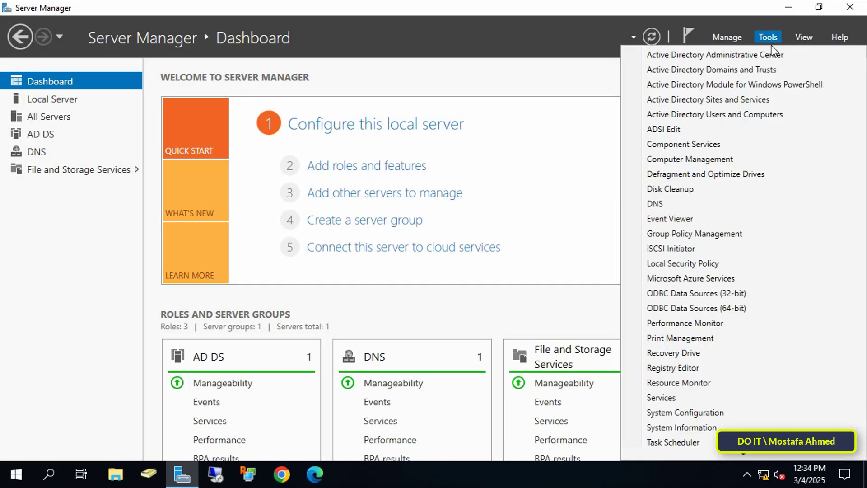
click(718, 234)
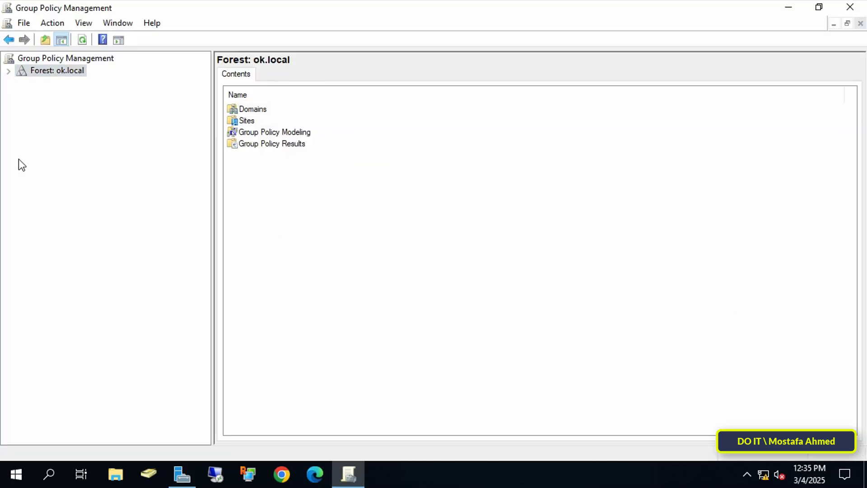
click(8, 71)
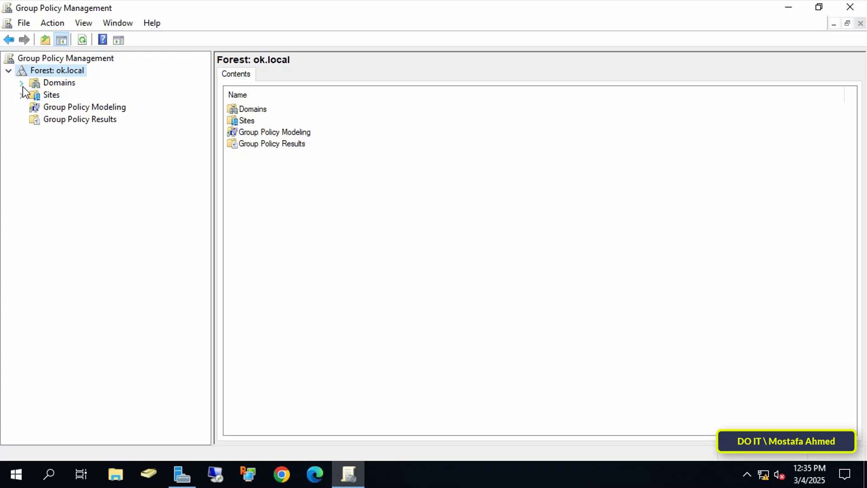
click(22, 84)
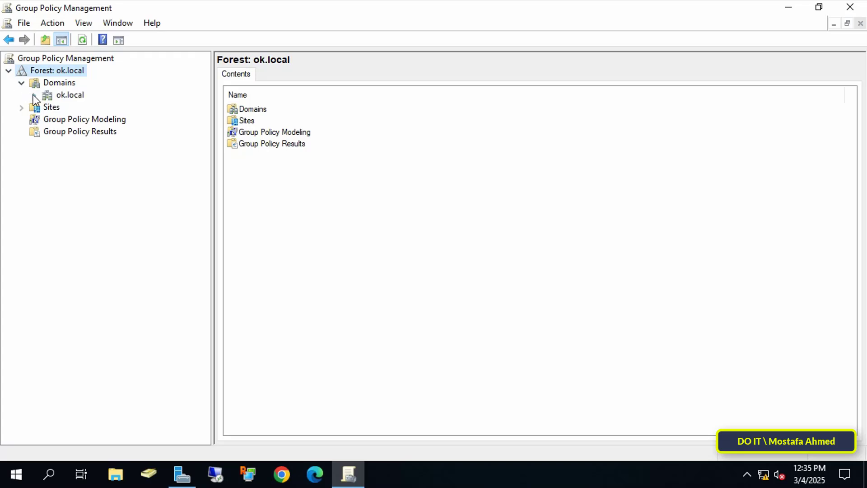
click(33, 95)
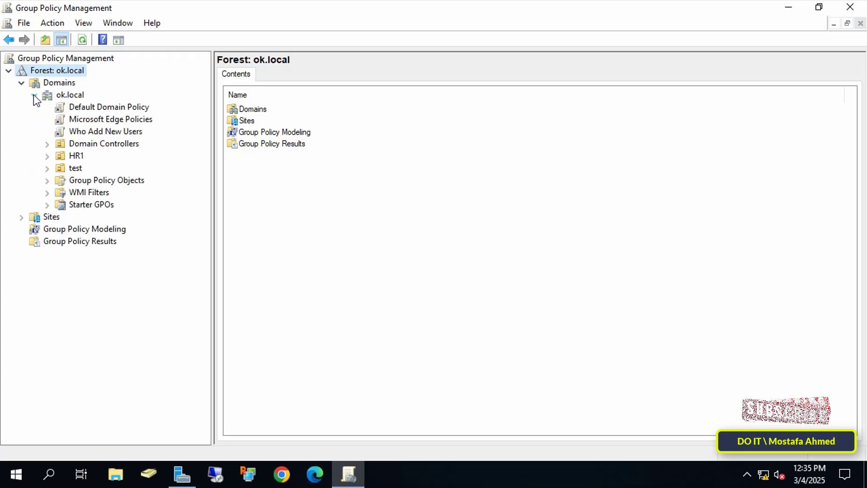
Step: Create a GPO named "Disable Developer Mode ( windows 11 )" linked to the test organizational unit
right_click(76, 169)
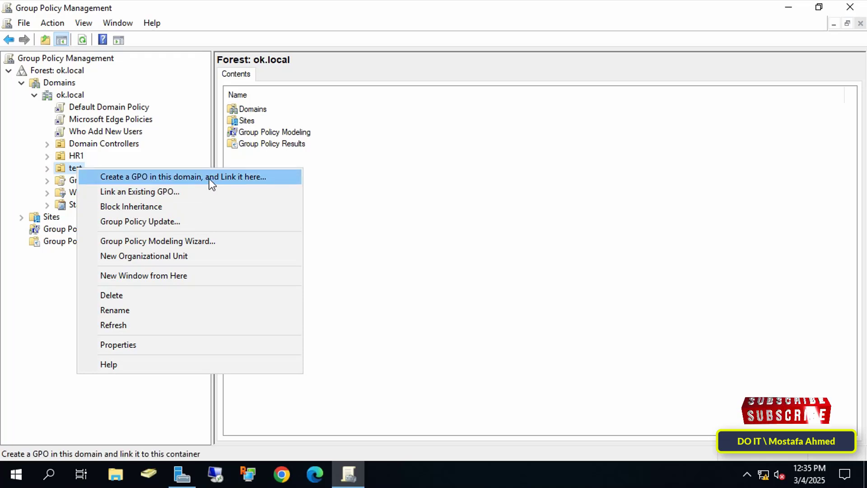
click(213, 179)
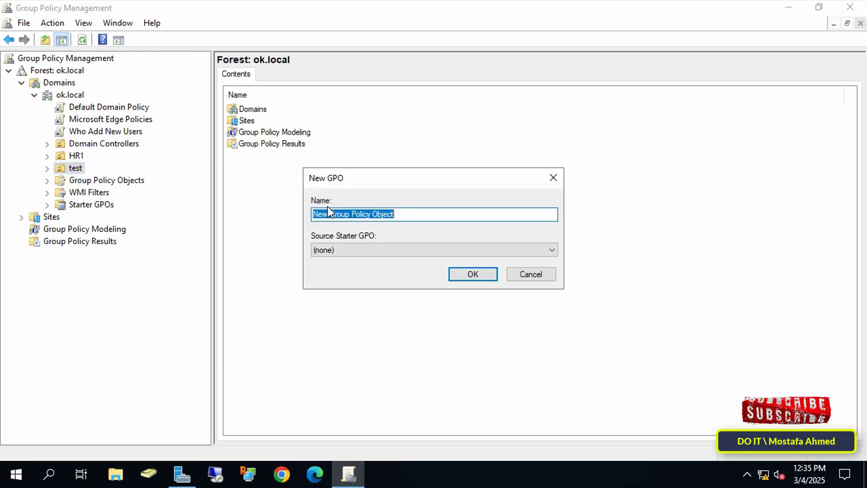
text(Disable D)
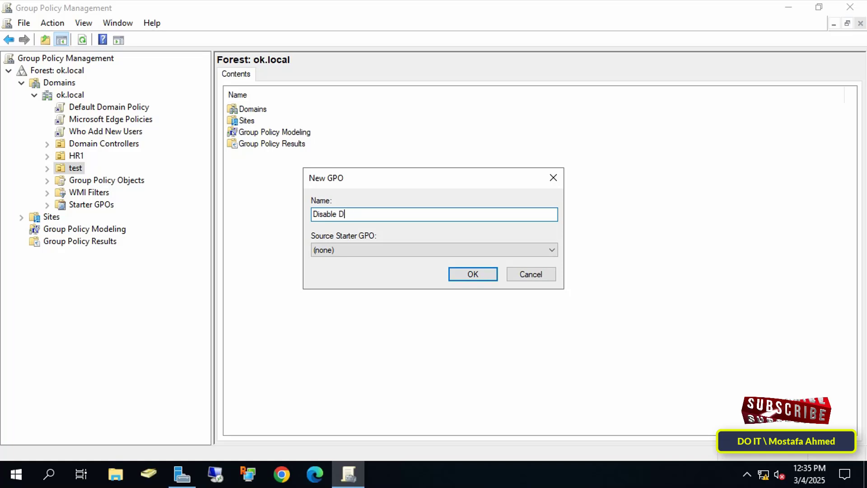
text(eveloper )
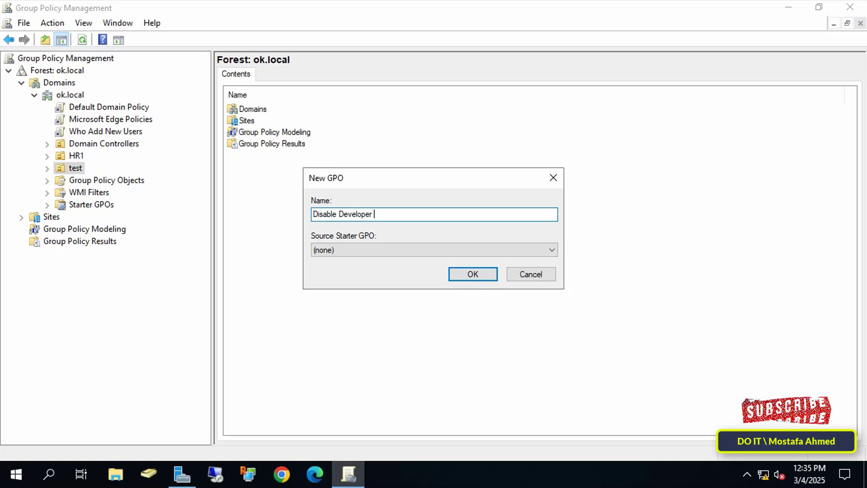
text(Mode ( w)
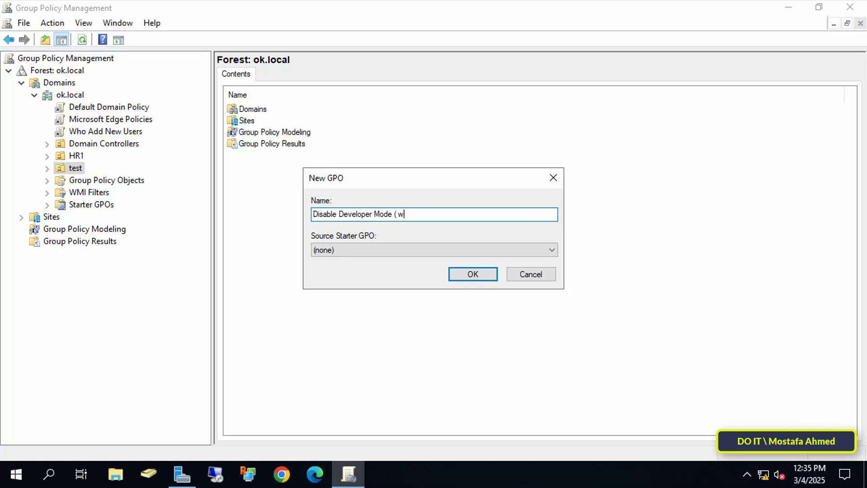
text(indows 11))
key(BackSpace)
text())
click(472, 275)
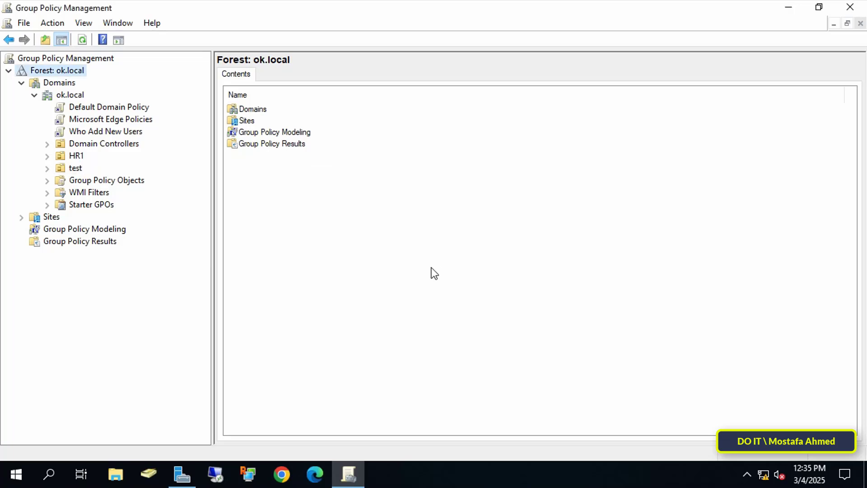
Step: Open the test unit's "Disable Developer Mode ( windows 11 )" GPO for editing, with the editor maximized and its tree pane widened
click(76, 169)
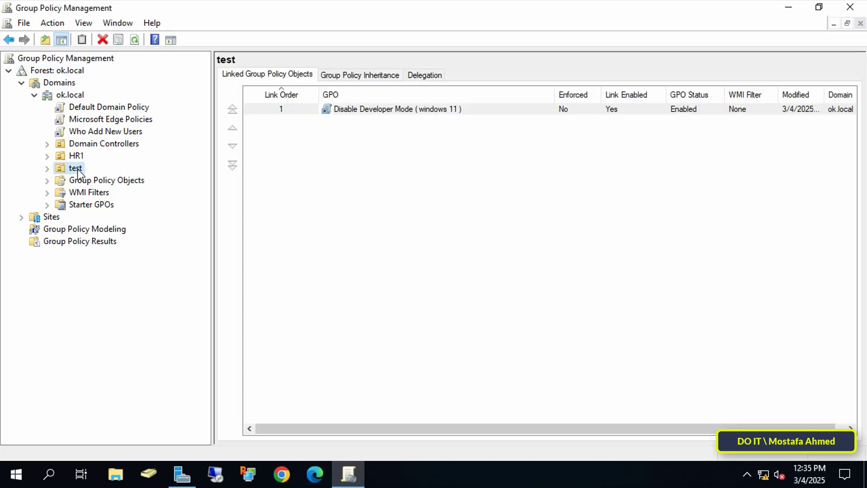
right_click(431, 110)
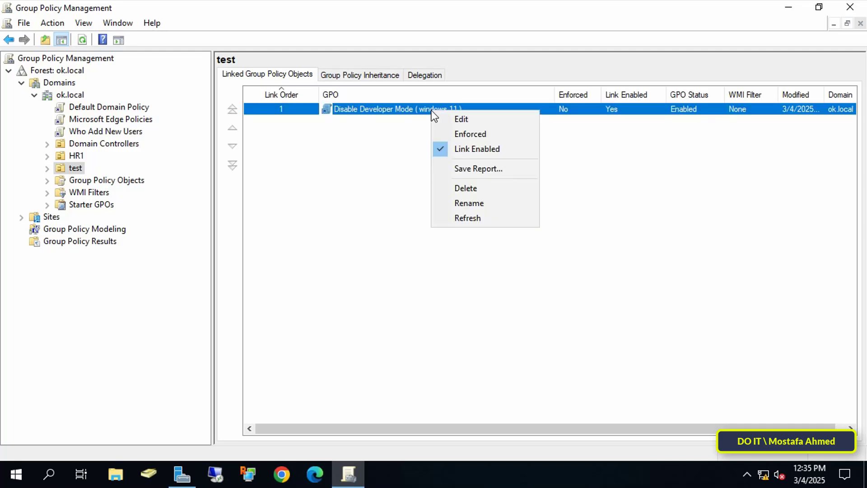
click(502, 123)
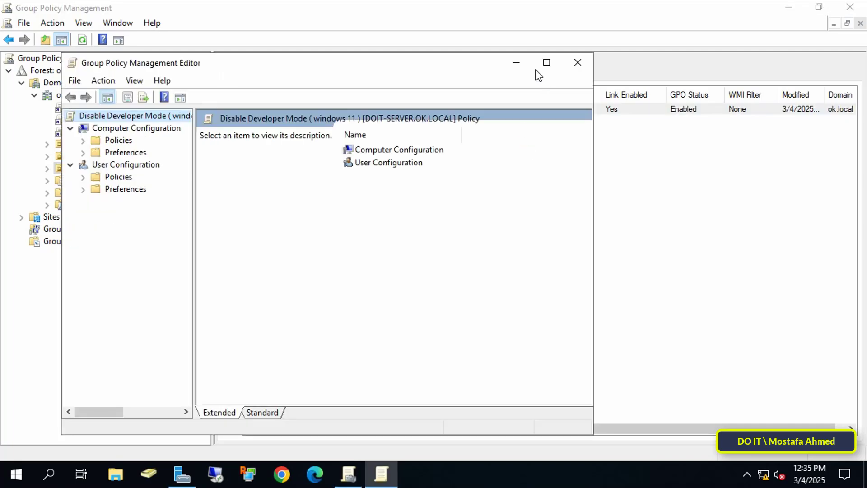
click(546, 63)
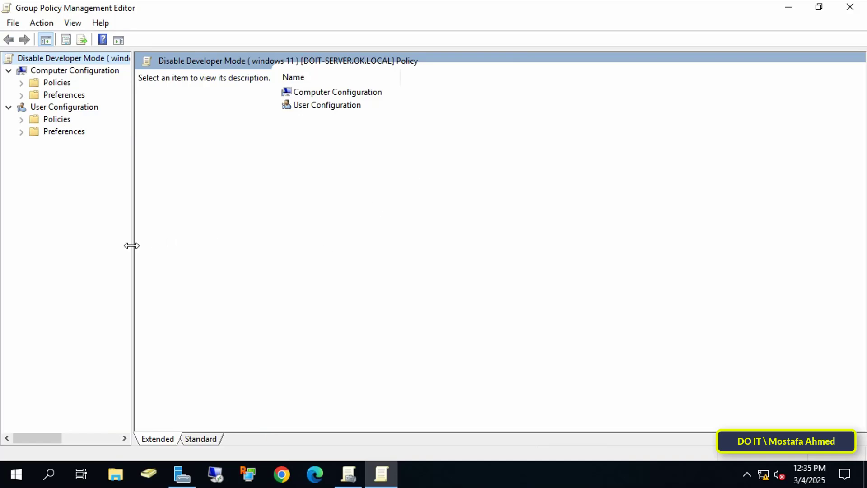
drag(131, 245, 211, 245)
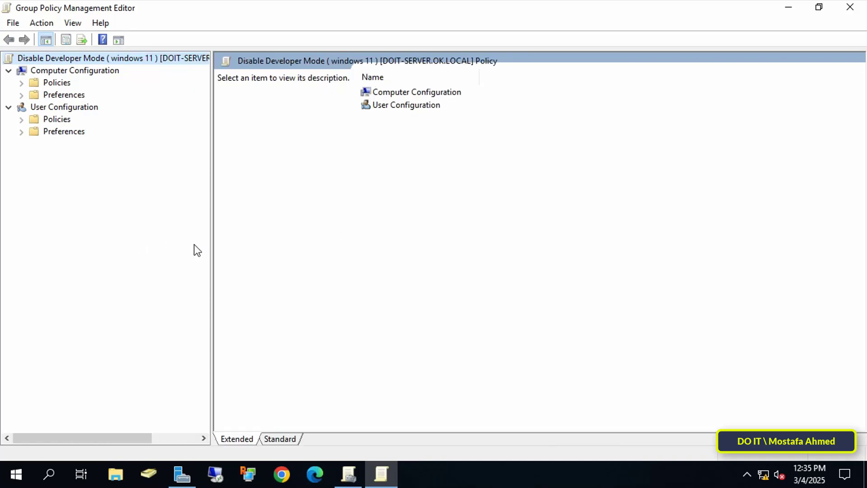
Step: Show the Computer Configuration policies under Administrative Templates > Windows Components > App Package Deployment, with full setting names
click(87, 70)
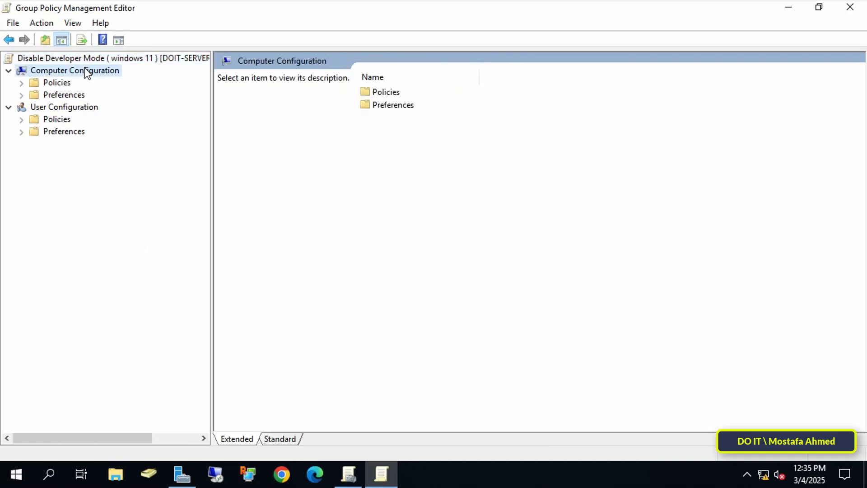
click(21, 84)
click(63, 118)
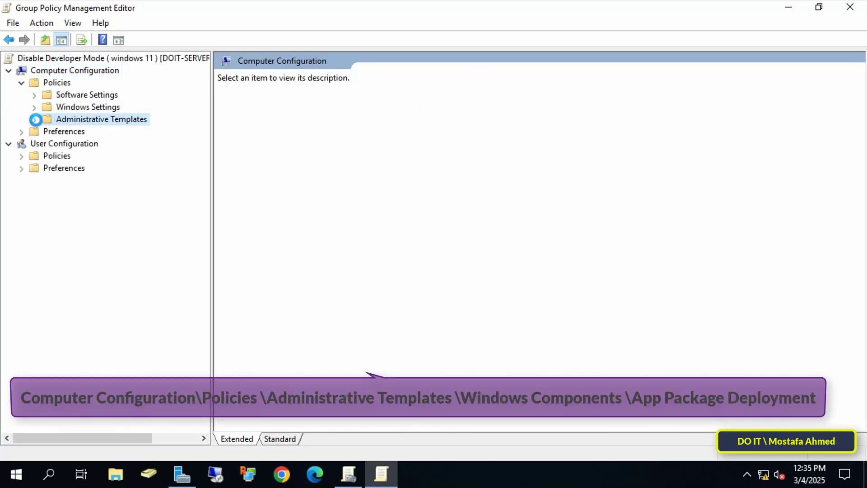
click(36, 119)
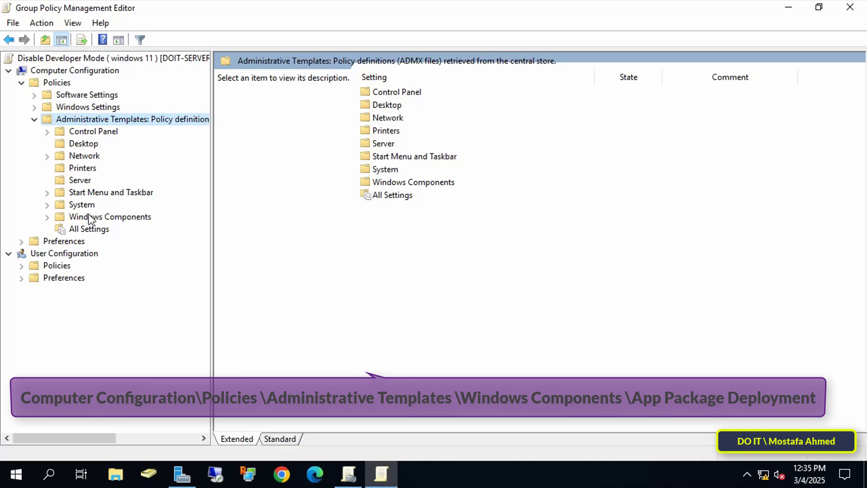
click(90, 220)
click(47, 217)
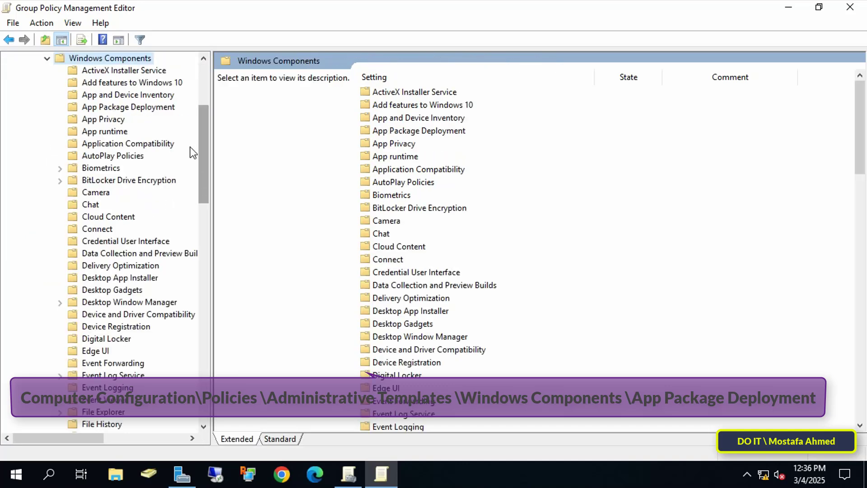
click(140, 107)
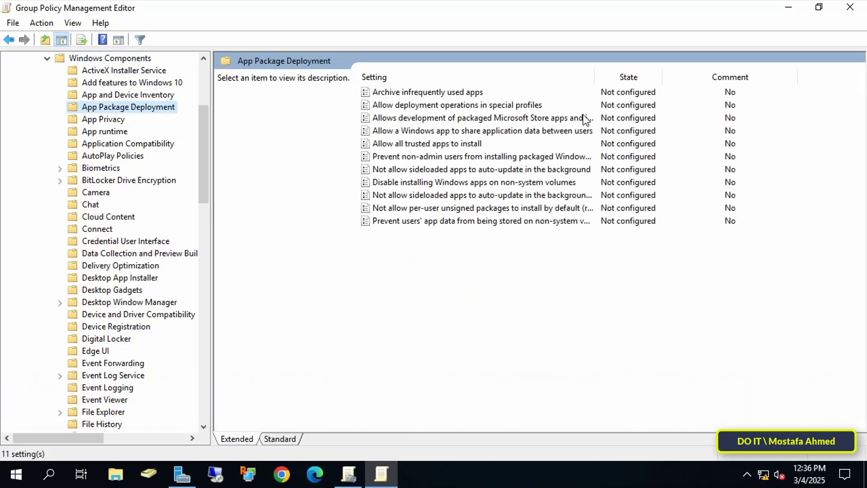
double_click(594, 78)
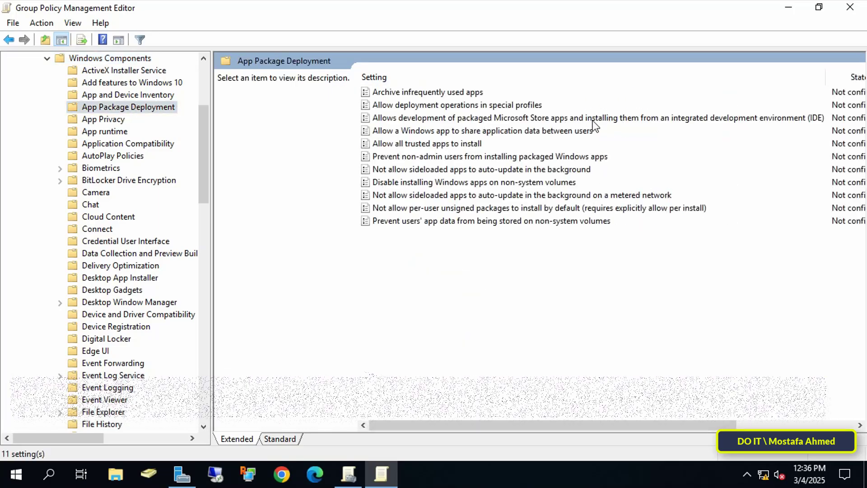
Step: Set "Allows development of packaged Microsoft Store apps and installing them from an integrated development environment (IDE)" to Disabled and apply it
click(519, 118)
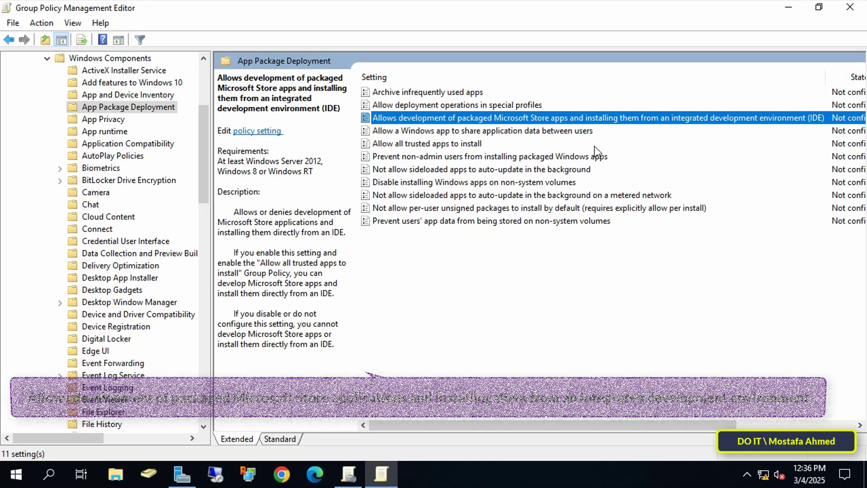
double_click(594, 118)
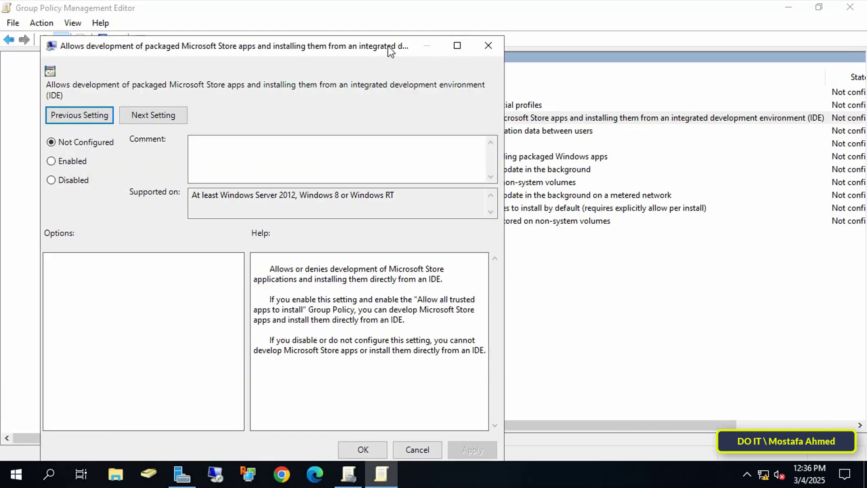
drag(389, 50, 526, 24)
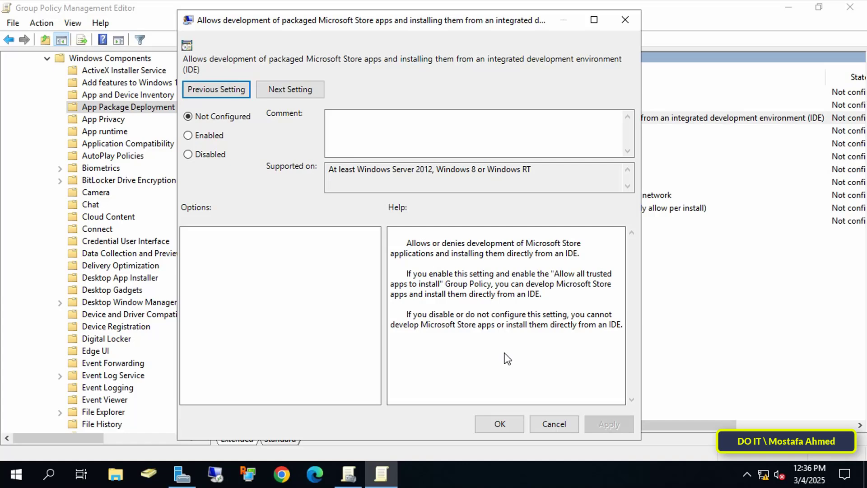
click(216, 156)
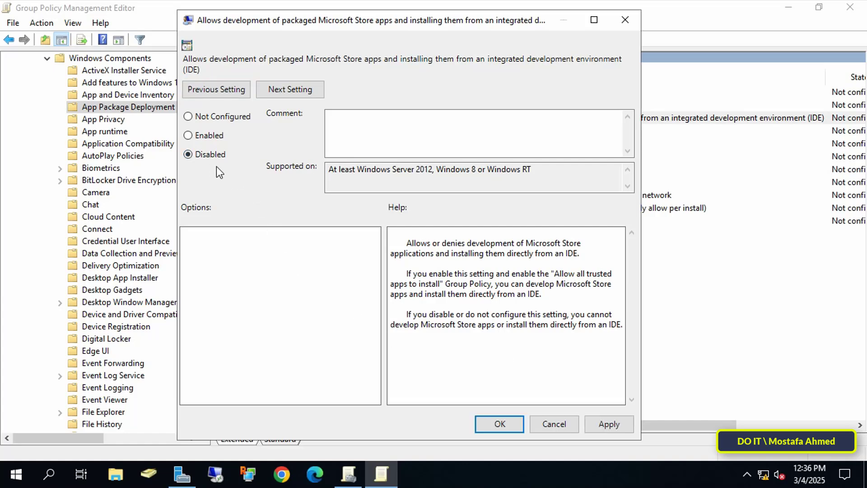
click(605, 423)
click(507, 423)
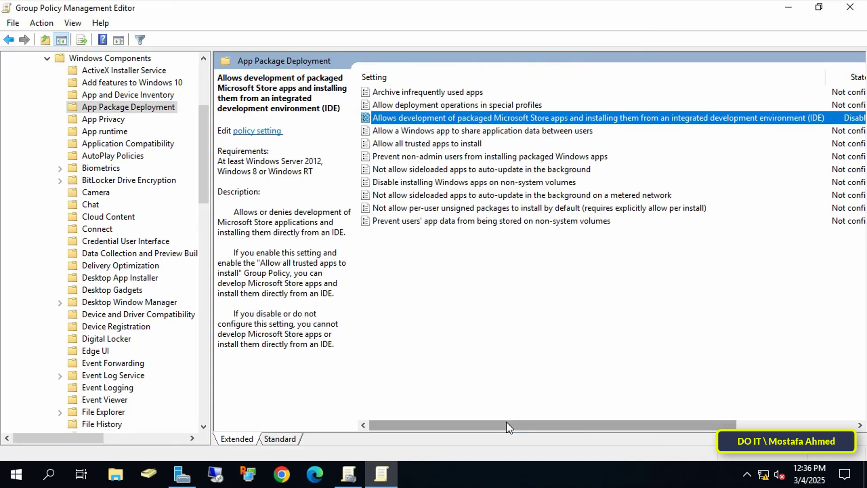
Step: Close the policy editor and Group Policy Management, and minimize Server Manager
click(850, 8)
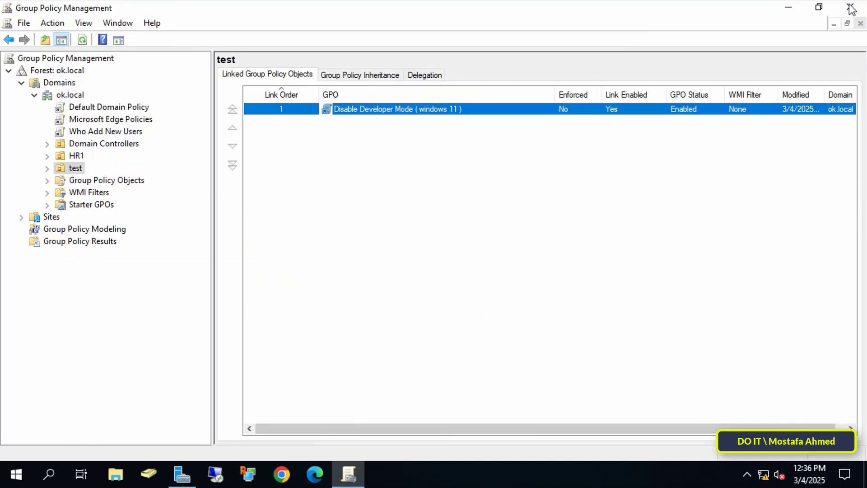
click(850, 8)
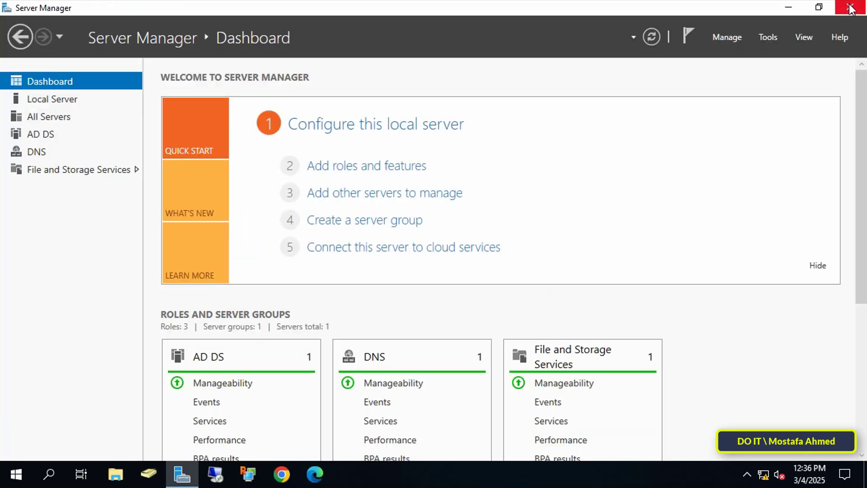
click(789, 7)
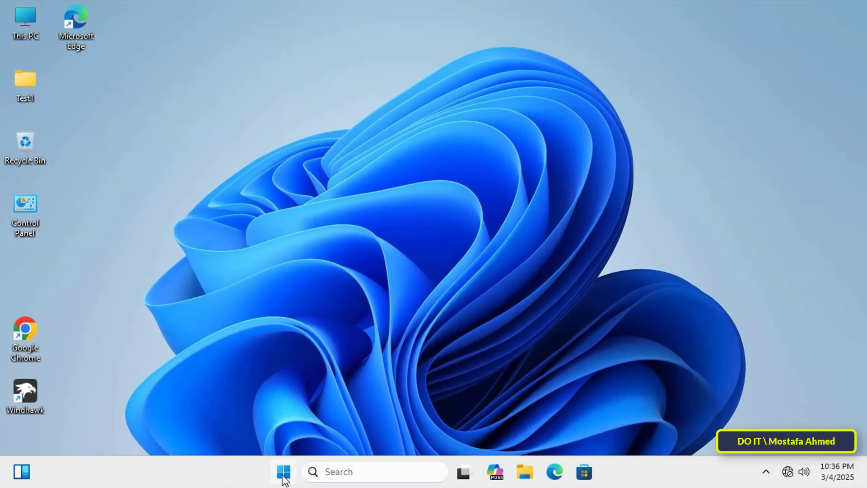
Step: On the Windows 11 client, check the Developer Mode state in Settings under System > For developers, and close Settings
click(283, 472)
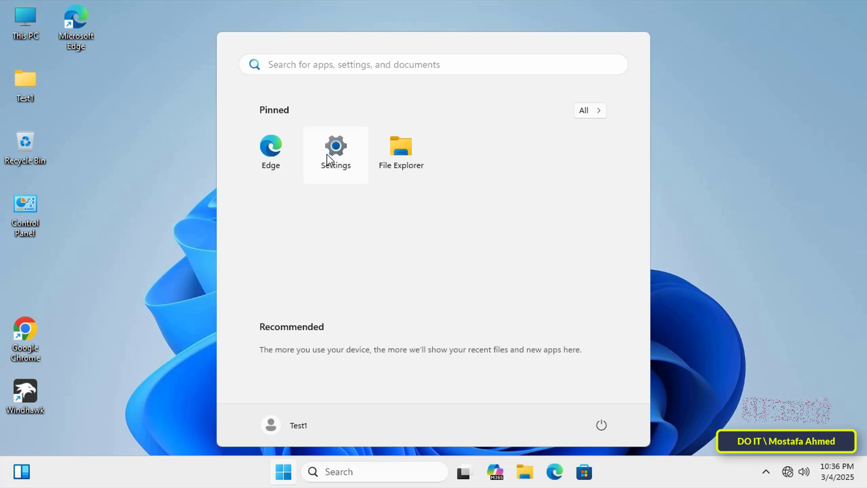
click(327, 154)
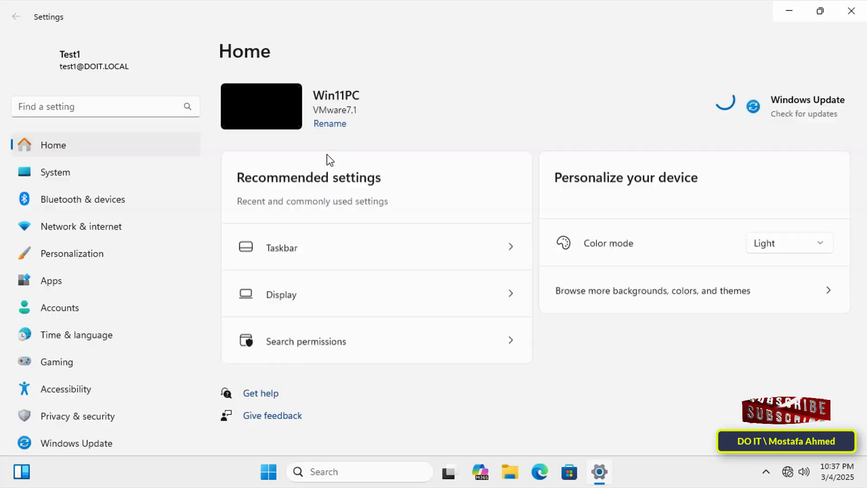
click(100, 174)
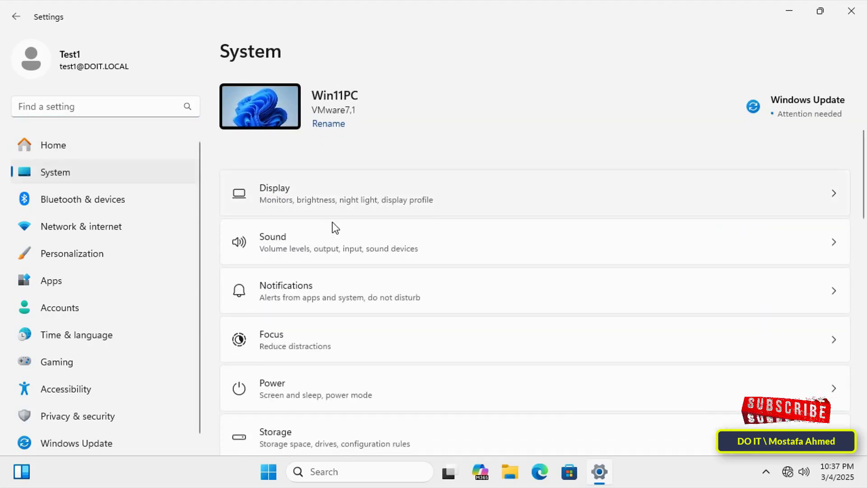
scroll(493, 300, down, 1)
scroll(489, 301, down, 5)
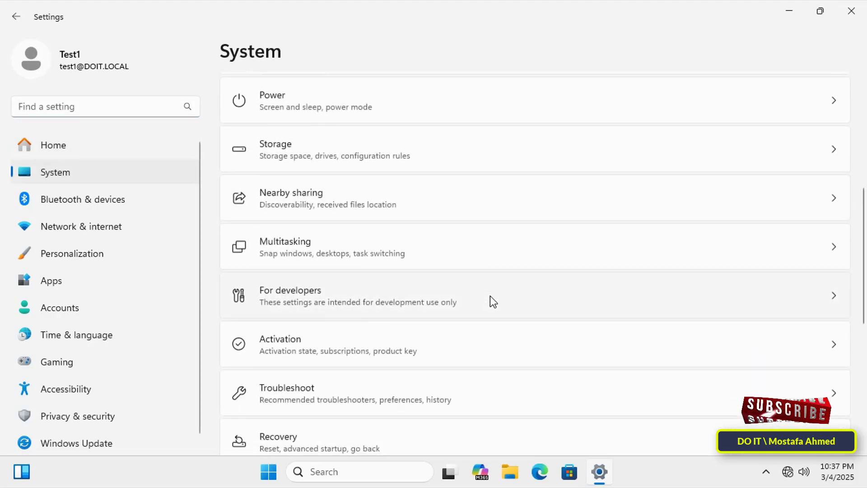
click(537, 309)
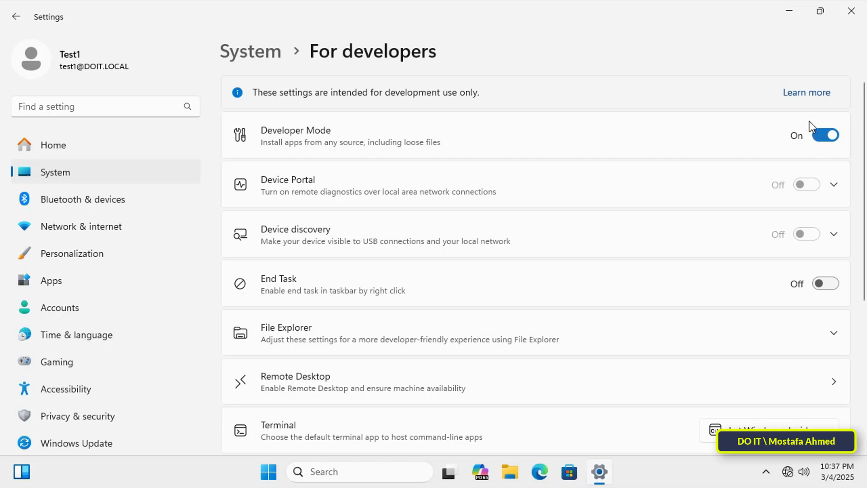
click(851, 18)
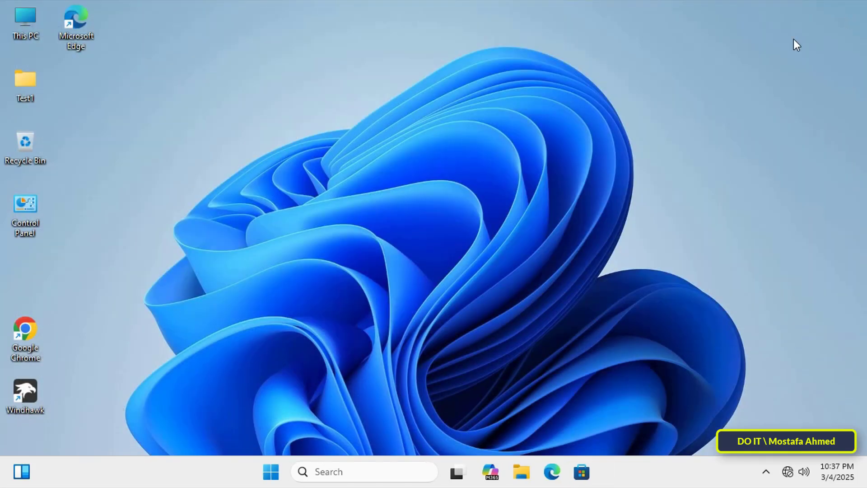
Step: Force a Group Policy update on the client with "gpupdate /force" in Command Prompt, and close Command Prompt
click(411, 469)
text(co)
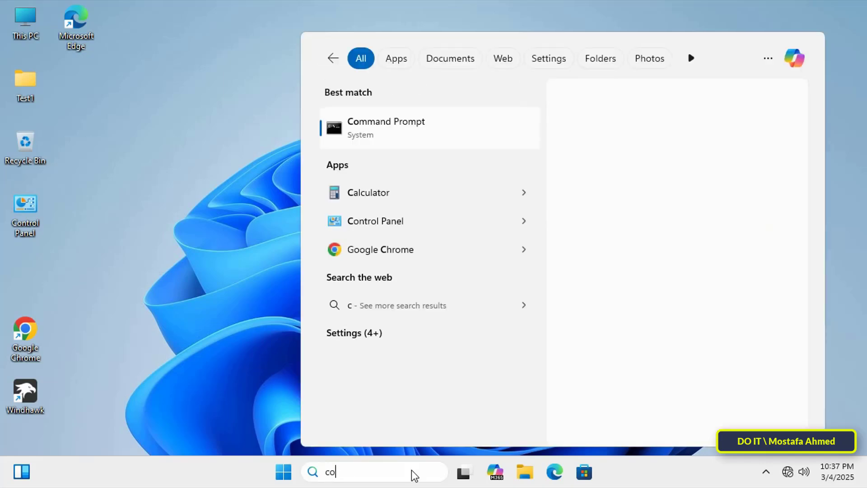
text(mmand prompt)
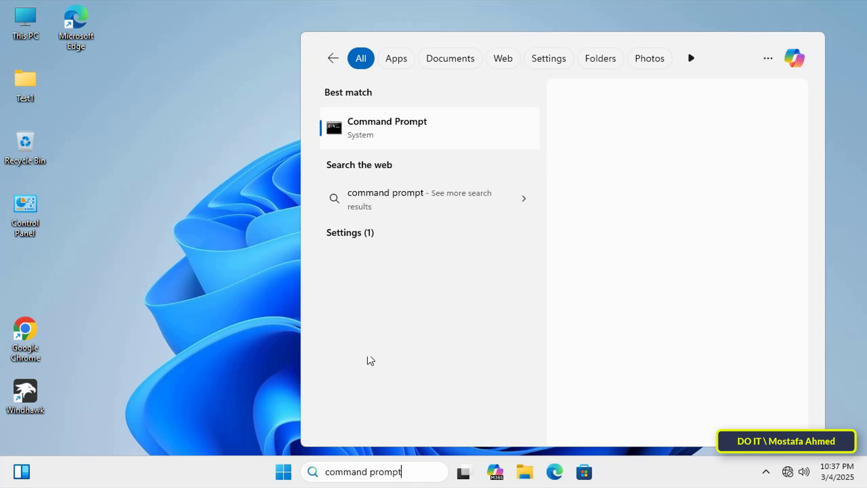
click(453, 143)
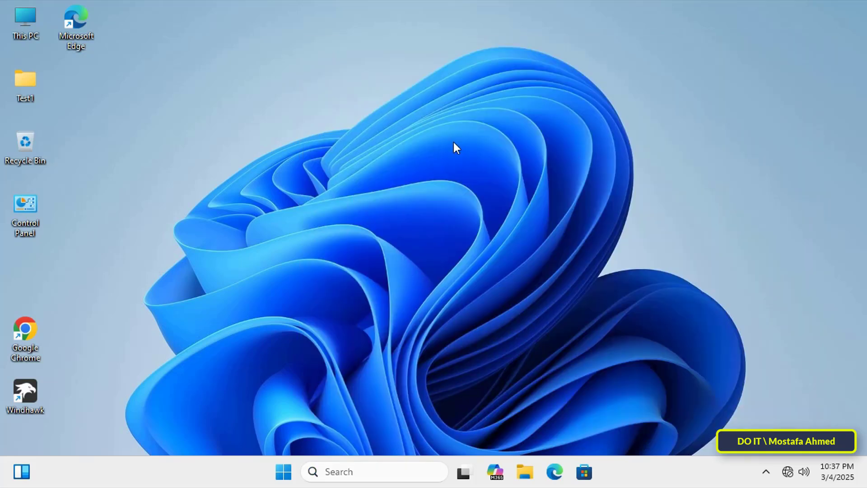
text(gp)
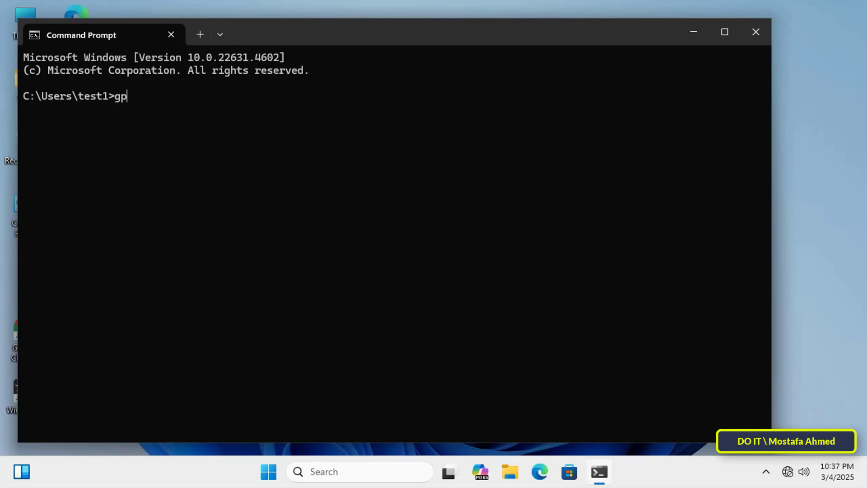
text(update /force)
key(Return)
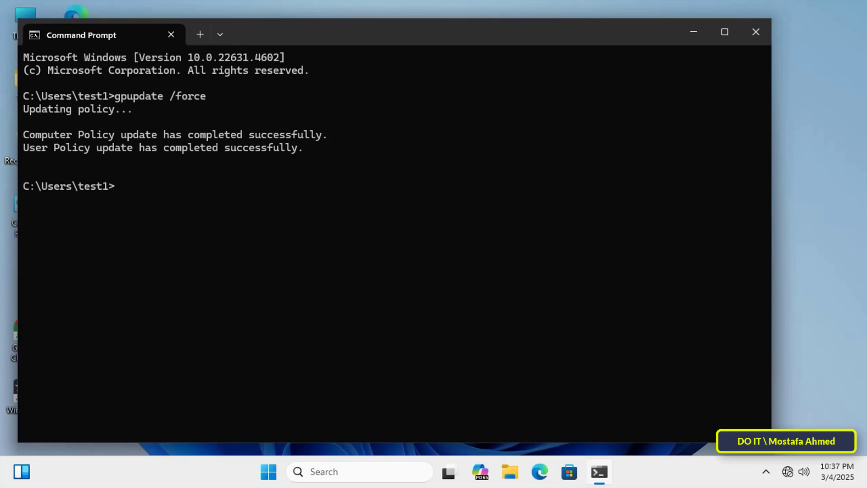
click(757, 31)
Step: Reopen Settings at System > For developers to check Developer Mode after the policy update
click(283, 471)
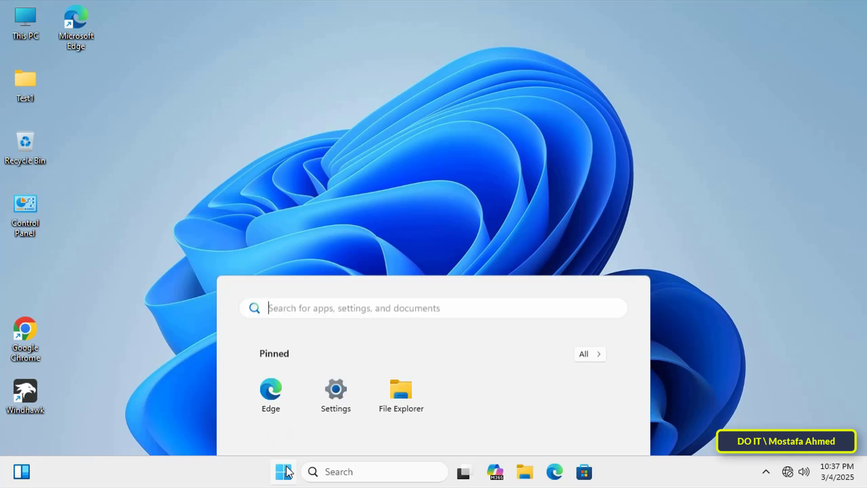
click(355, 156)
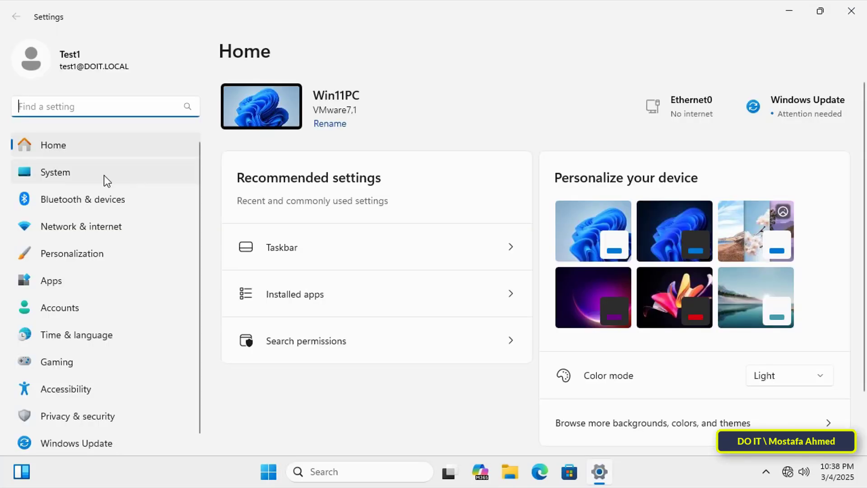
click(104, 176)
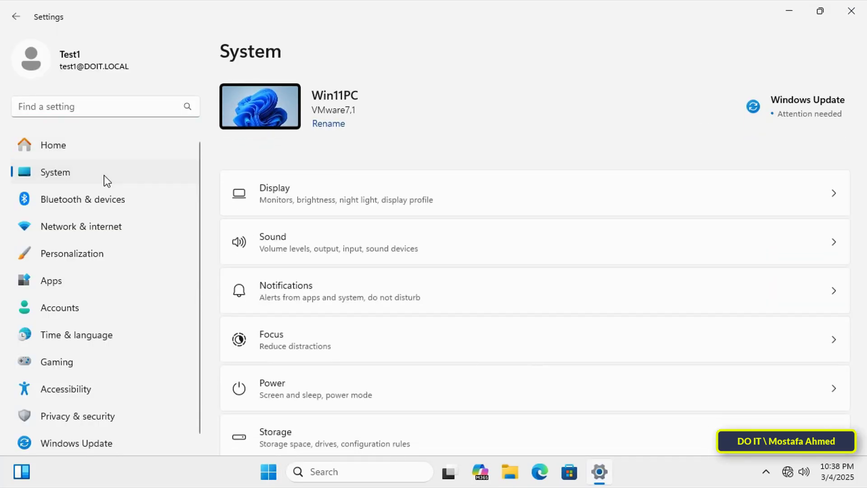
scroll(521, 272, down, 6)
click(505, 265)
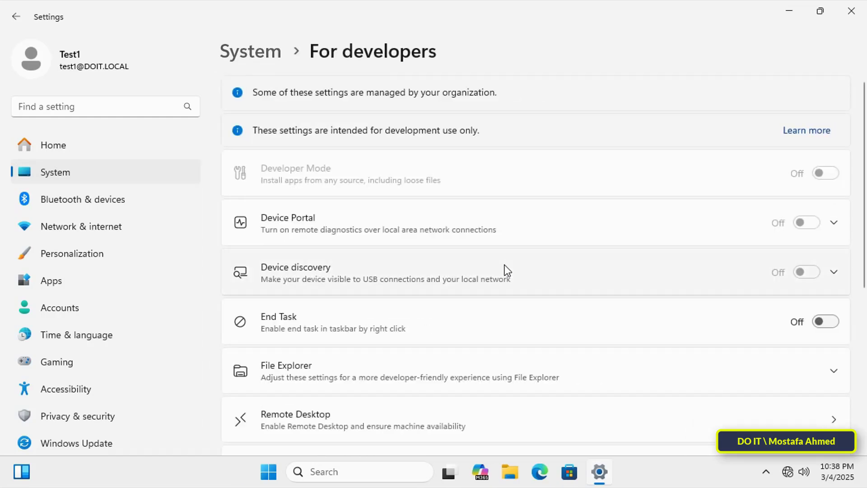